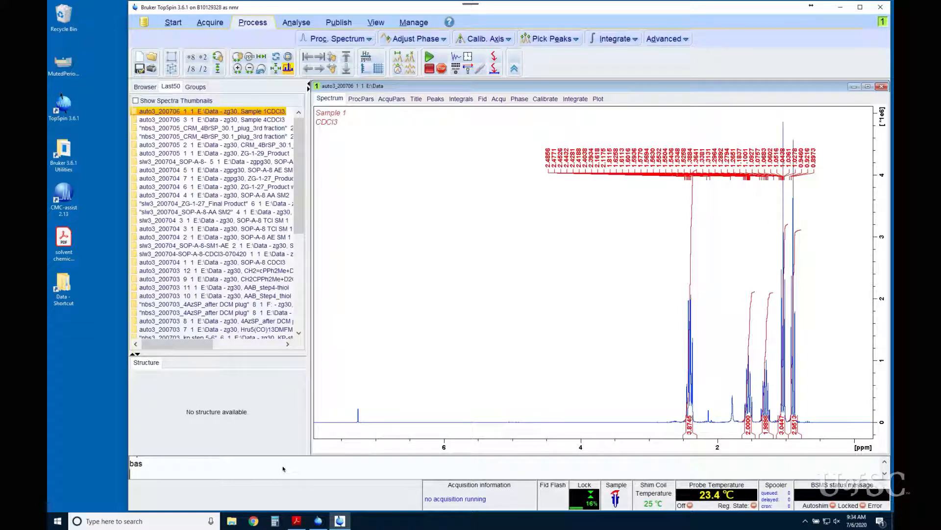
- Run the bas baseline command, and pick peaks on the displayed spectrum region with the pps command
{"action": "key", "text": "Return"}
{"action": "type", "text": "pps"}
{"action": "key", "text": "Return"}
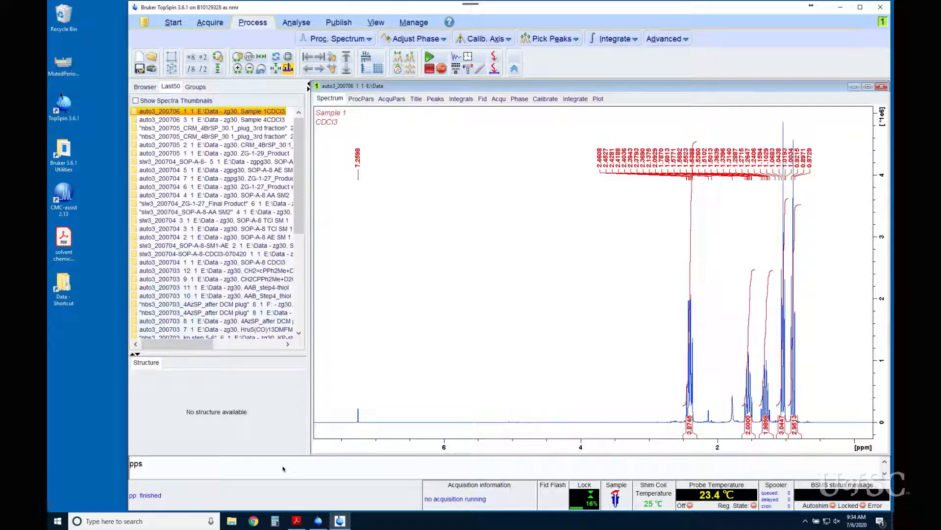
- Open the peak picking options with pp and choose auto-picking peaks on the full spectrum
{"action": "type", "text": "pp"}
{"action": "key", "text": "Return"}
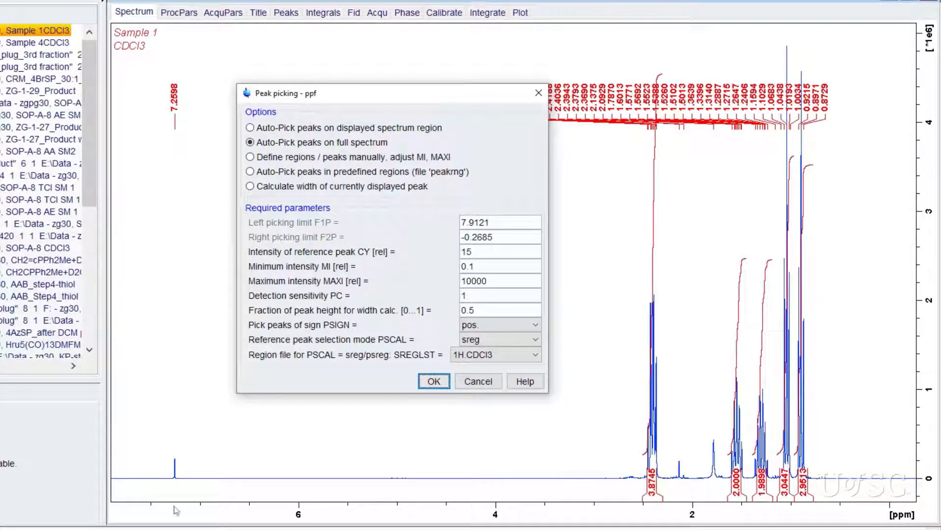
{"action": "left_click", "coordinate": [280, 129]}
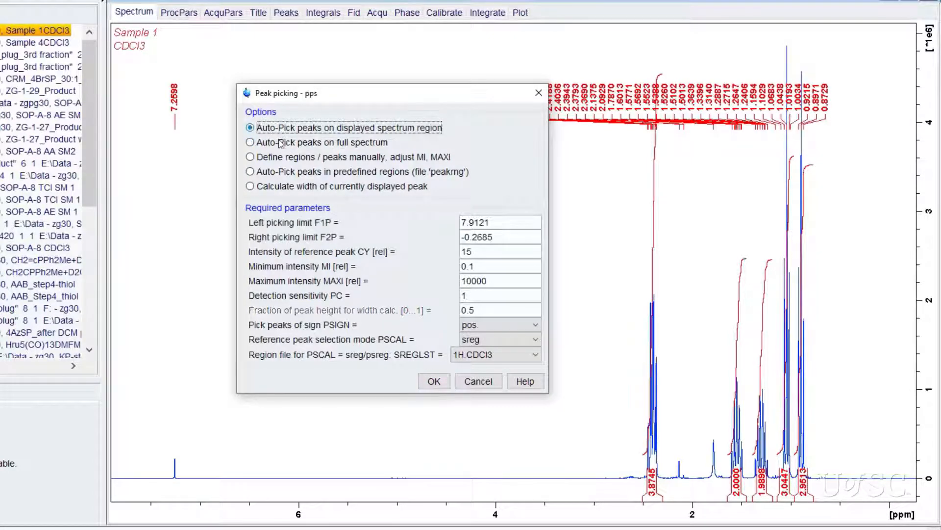
{"action": "left_click", "coordinate": [280, 143]}
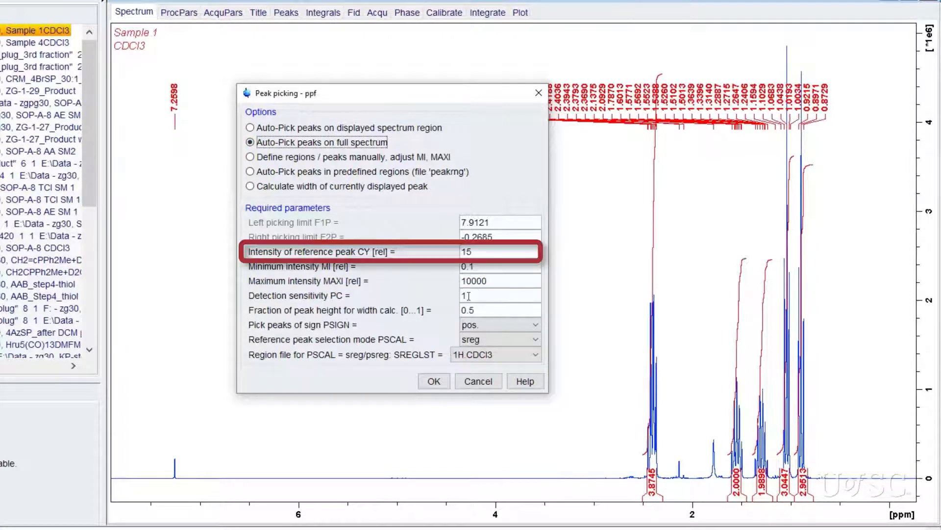
- Set the minimum intensity MI to 10 and run peak picking on the full spectrum
{"action": "left_click", "coordinate": [484, 253]}
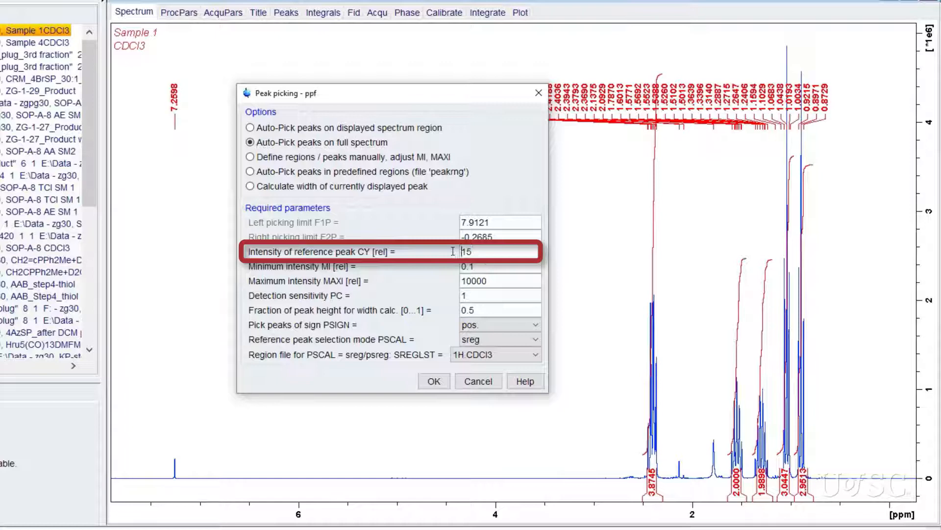
{"action": "left_click", "coordinate": [487, 267]}
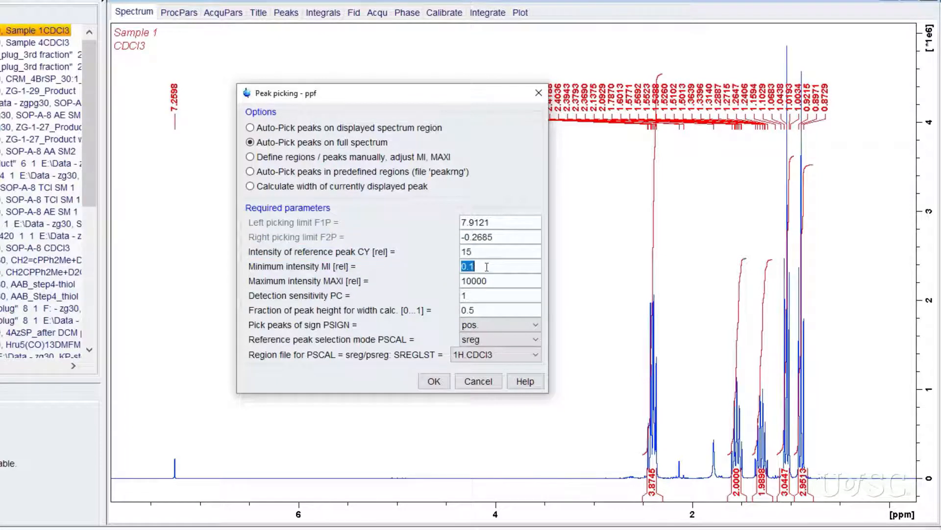
{"action": "left_click", "coordinate": [488, 266]}
{"action": "left_click_drag", "start_coordinate": [476, 266], "coordinate": [459, 264]}
{"action": "type", "text": "10"}
{"action": "key", "text": "Return"}
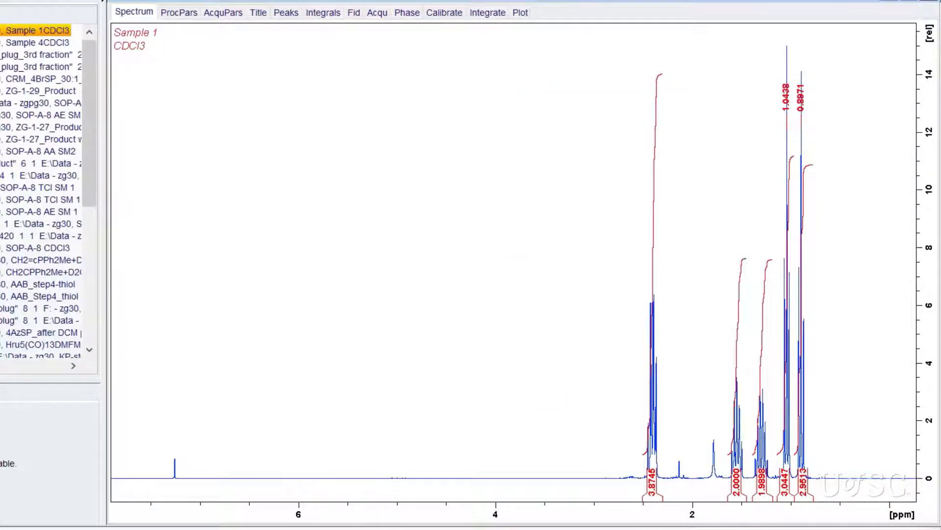
- Reopen the peak picking options, set the minimum intensity MI to 0, and pick the peaks again
{"action": "key", "text": "Return"}
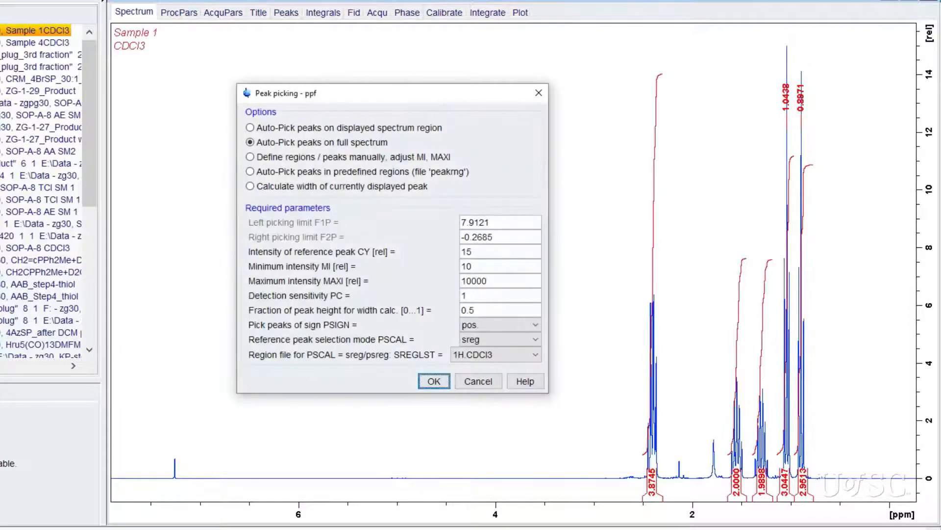
{"action": "double_click", "coordinate": [483, 253]}
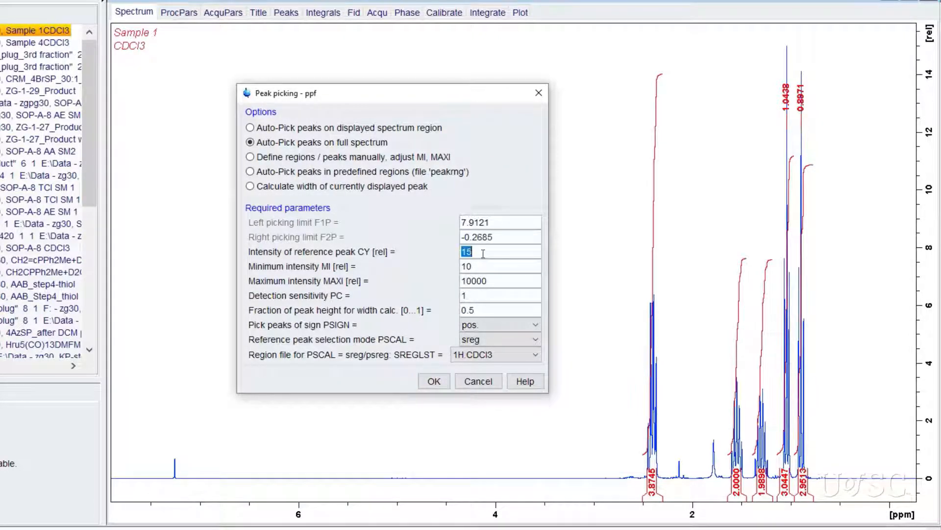
{"action": "double_click", "coordinate": [480, 266]}
{"action": "type", "text": "0"}
{"action": "key", "text": "Return"}
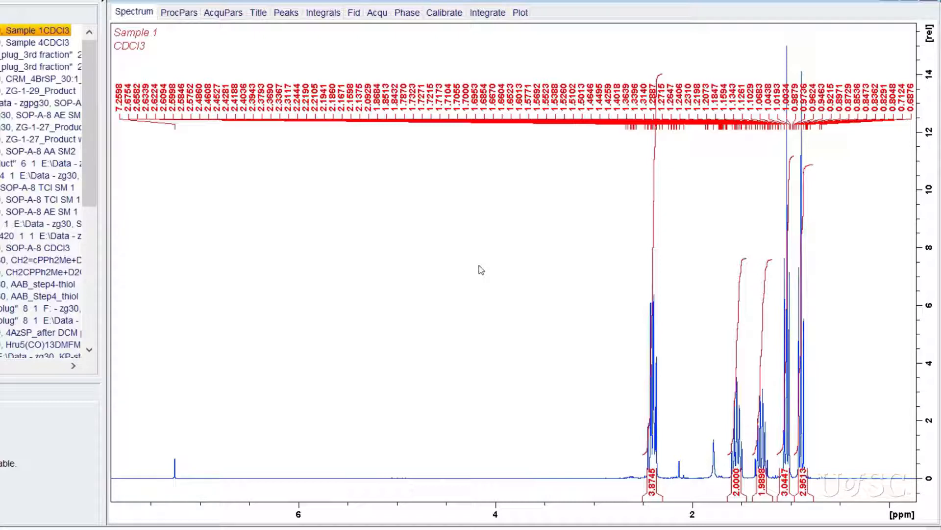
- Repeat the full-spectrum peak picking with the minimum intensity MI set to 0.5
{"action": "double_click", "coordinate": [479, 266]}
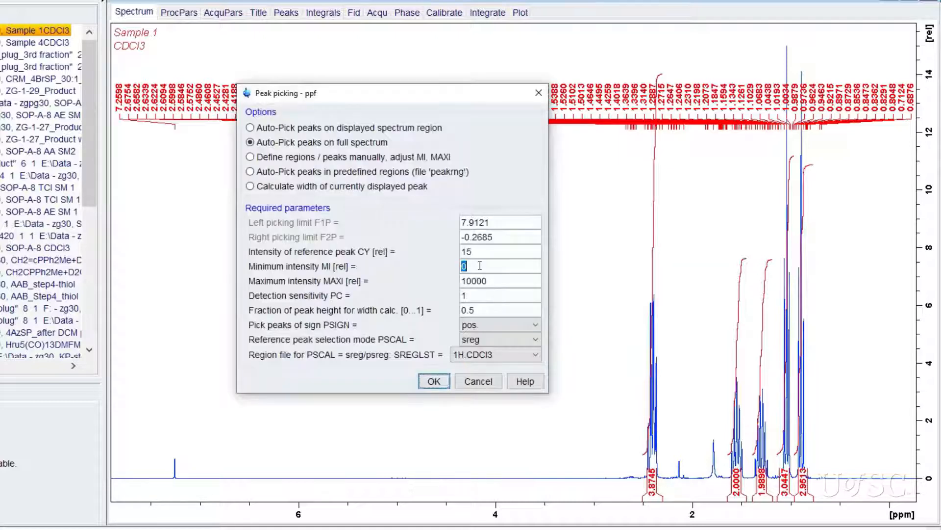
{"action": "type", "text": "0.5"}
{"action": "key", "text": "Return"}
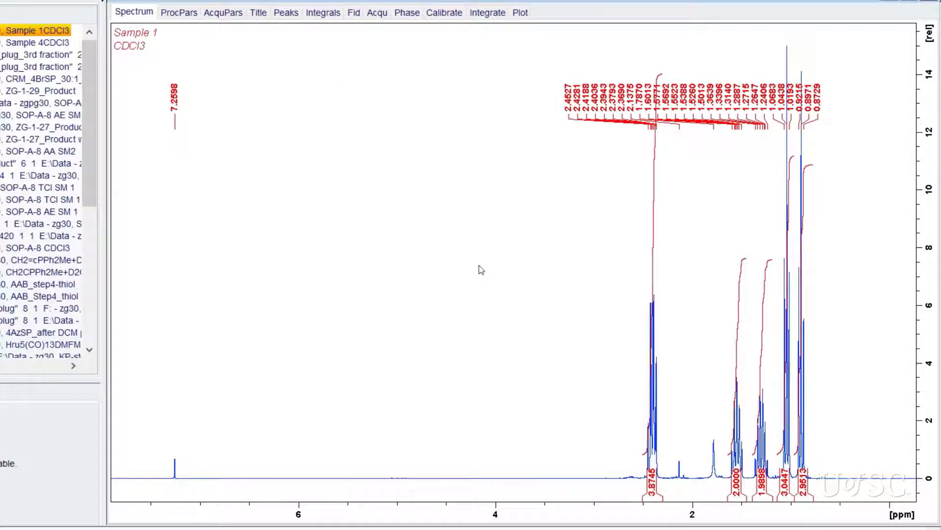
- Repeat the peak picking with the detection sensitivity PC set to 100, focusing on the region from about 1.85 to 0.81 ppm
{"action": "left_click_drag", "start_coordinate": [618, 315], "coordinate": [464, 397]}
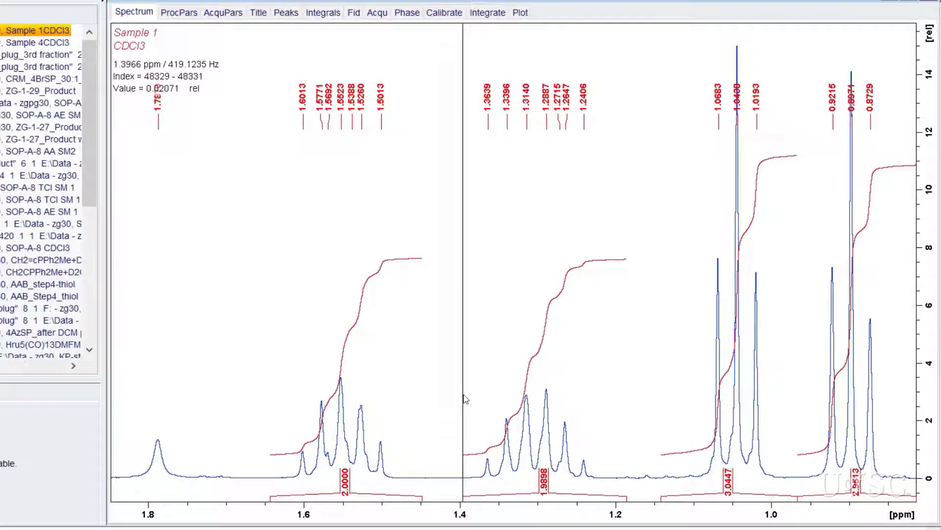
{"action": "type", "text": "pp"}
{"action": "key", "text": "Return"}
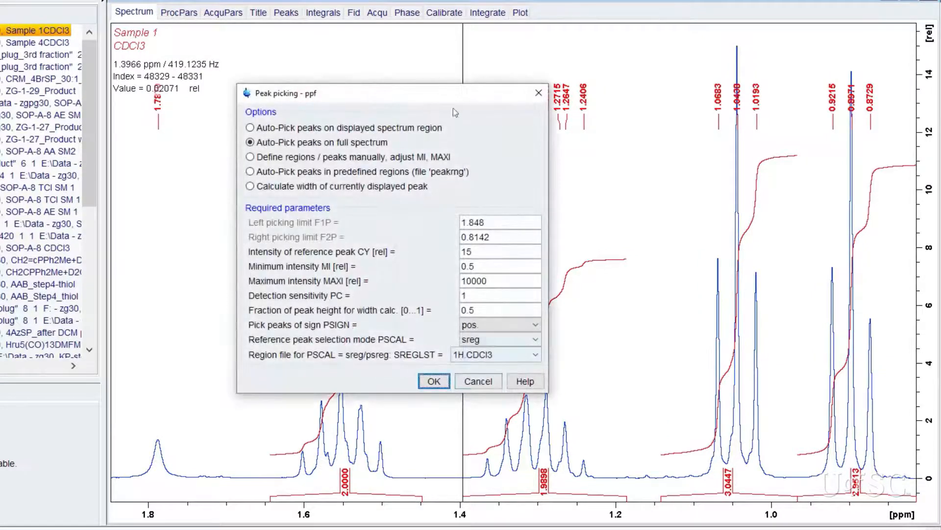
{"action": "left_click_drag", "start_coordinate": [418, 99], "coordinate": [134, 55]}
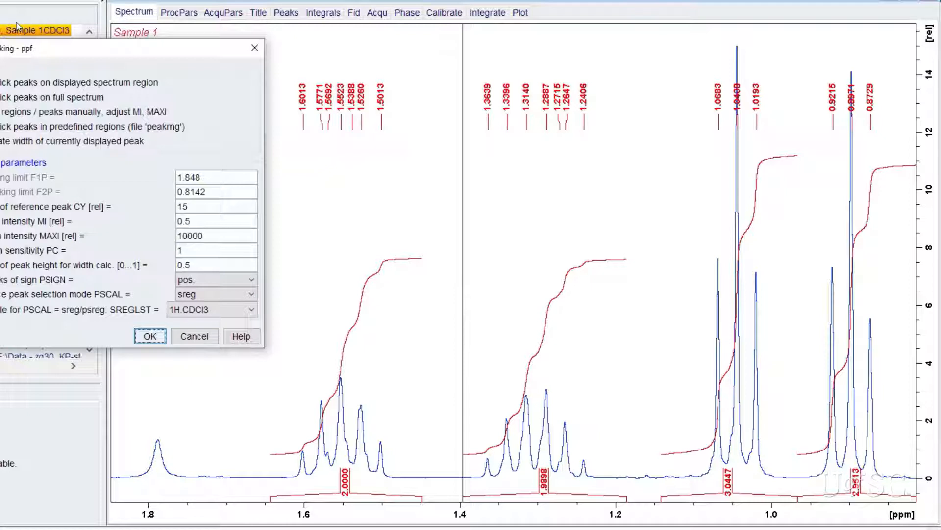
{"action": "type", "text": "00"}
{"action": "key", "text": "Return"}
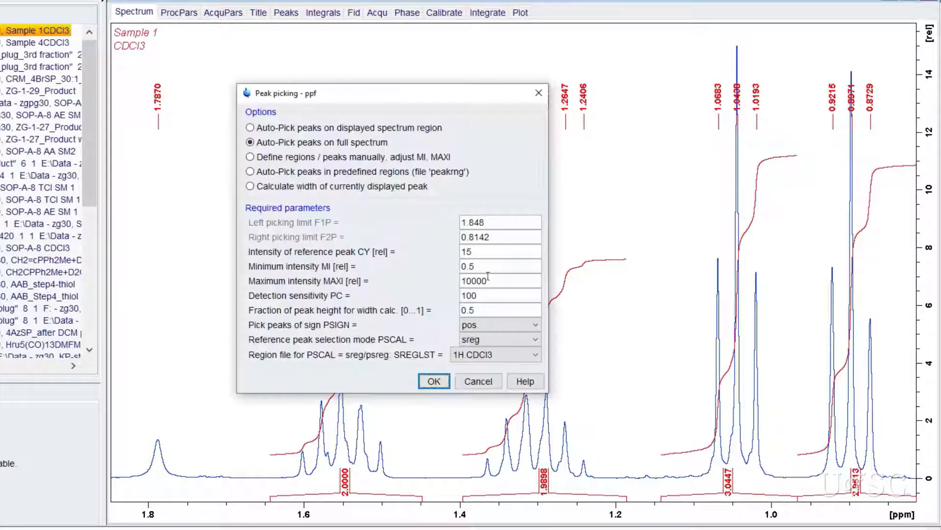
- Set the detection sensitivity PC to 0.1 and pick the peaks again
{"action": "double_click", "coordinate": [494, 295]}
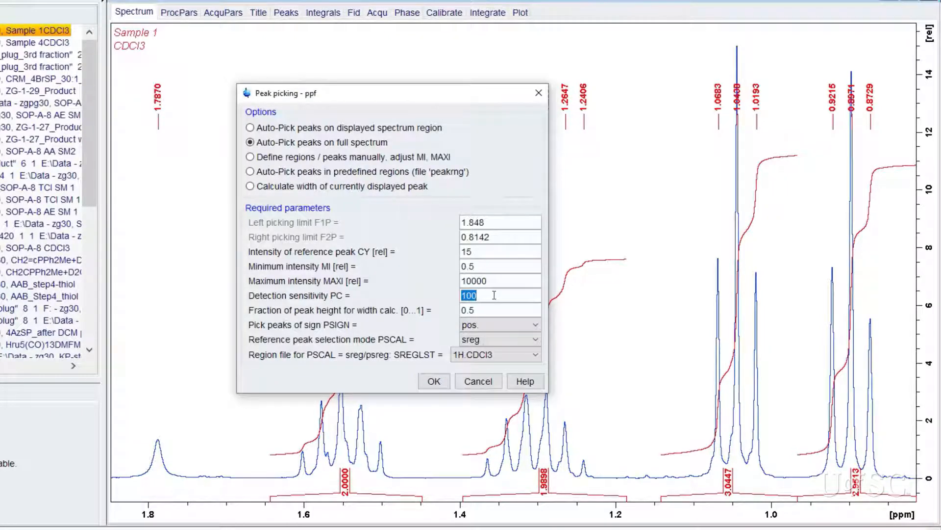
{"action": "type", "text": "0."}
{"action": "key", "text": "Return"}
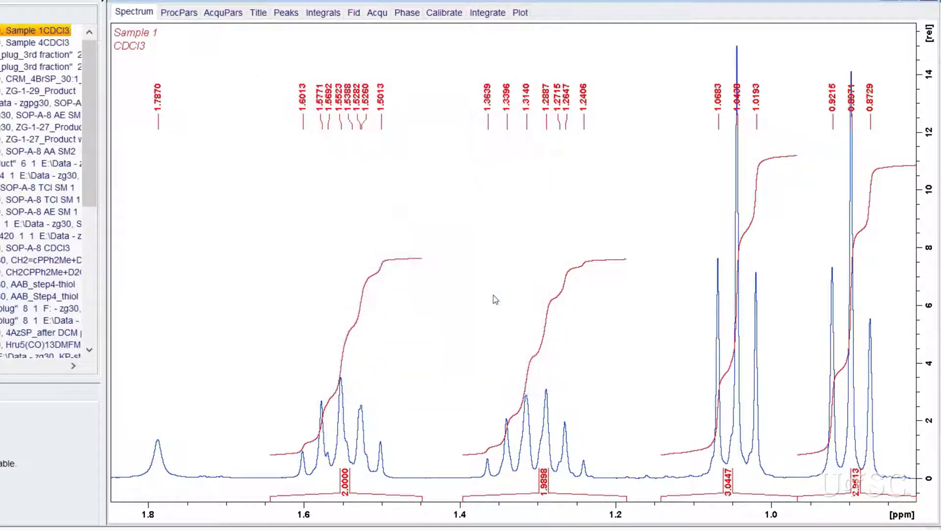
- Reopen the peak picking options, set the minimum intensity MI to 0.1, and rerun the picking
{"action": "key", "text": "Return"}
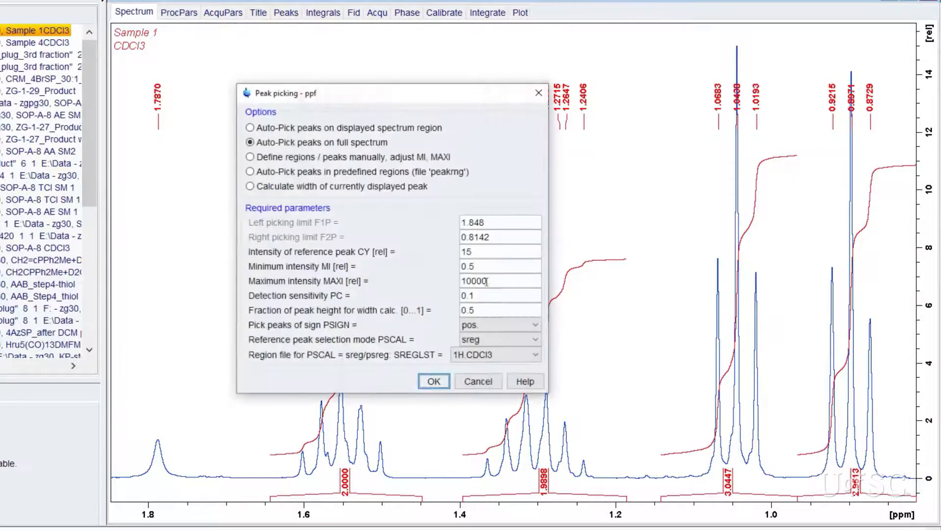
{"action": "double_click", "coordinate": [486, 266]}
{"action": "triple_click", "coordinate": [486, 266]}
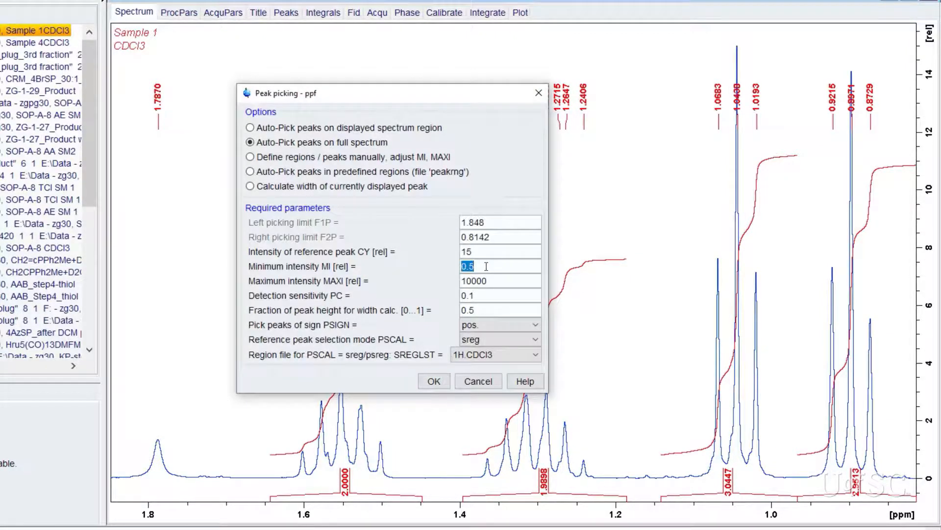
{"action": "type", "text": "0.1"}
{"action": "key", "text": "Return"}
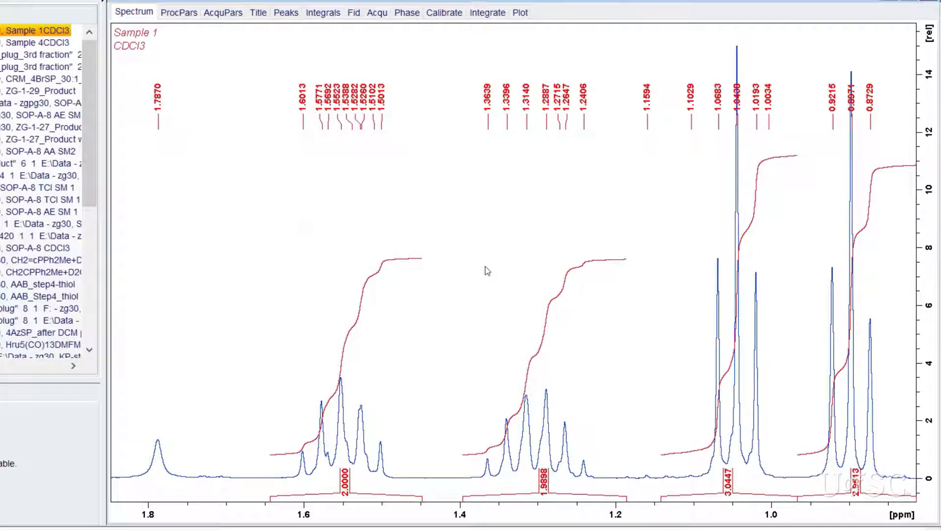
- Raise the detection sensitivity PC to 100 and rerun peak picking on the full spectrum
{"action": "key", "text": "Return"}
{"action": "double_click", "coordinate": [493, 294]}
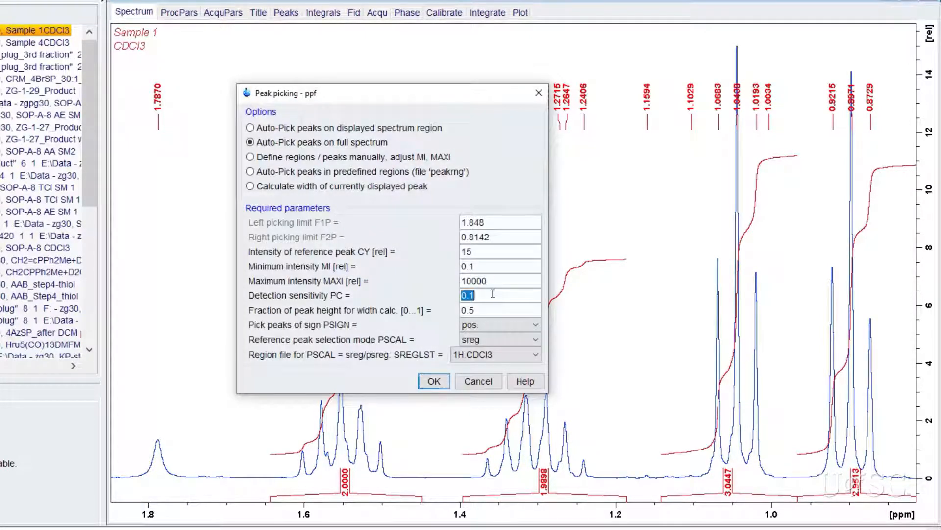
{"action": "type", "text": "100"}
{"action": "key", "text": "Return"}
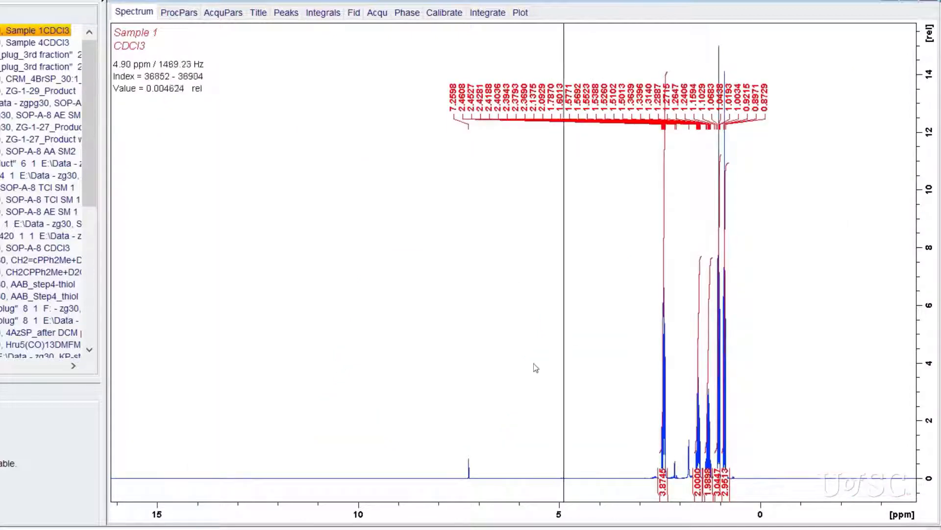
- Switch to defining peak regions manually for the range from about 3.0 to 0.28 ppm, and delete all existing peak picking ranges
{"action": "left_click_drag", "start_coordinate": [642, 373], "coordinate": [750, 375]}
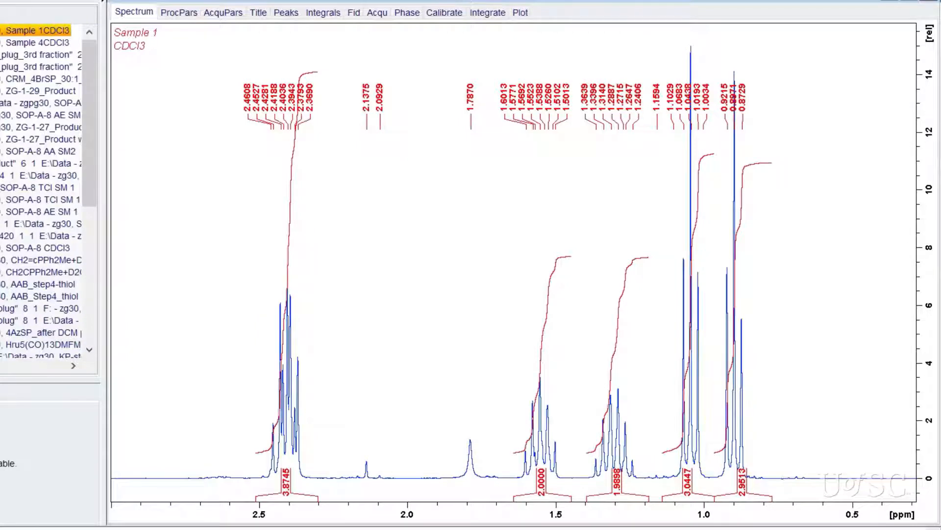
{"action": "key", "text": "Return"}
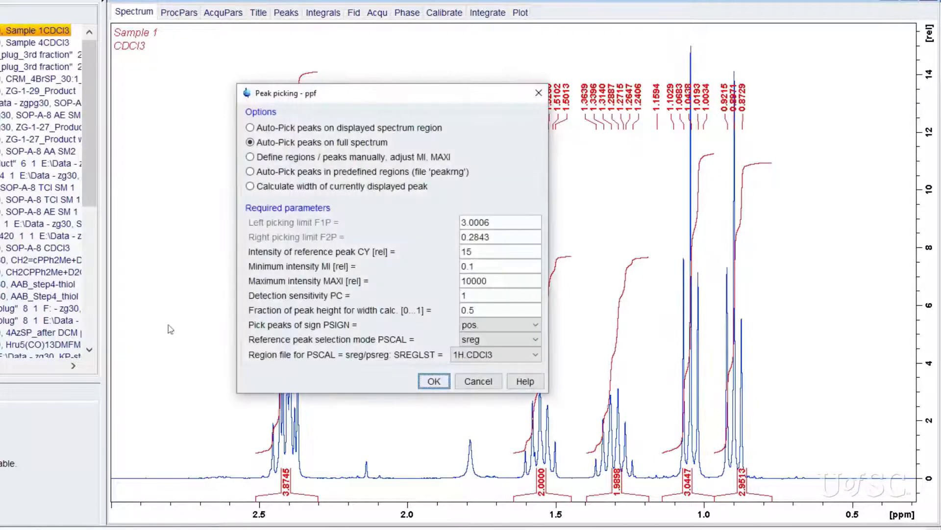
{"action": "left_click", "coordinate": [365, 158]}
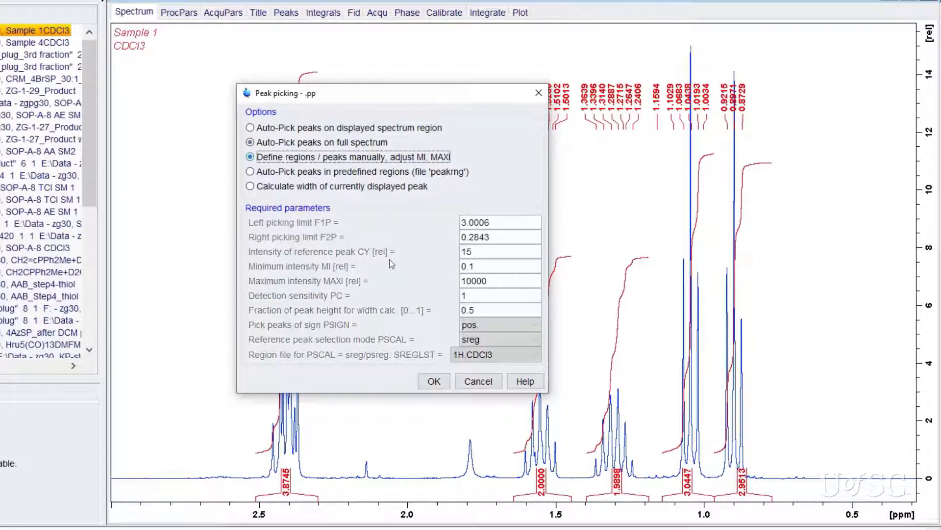
{"action": "left_click", "coordinate": [432, 380]}
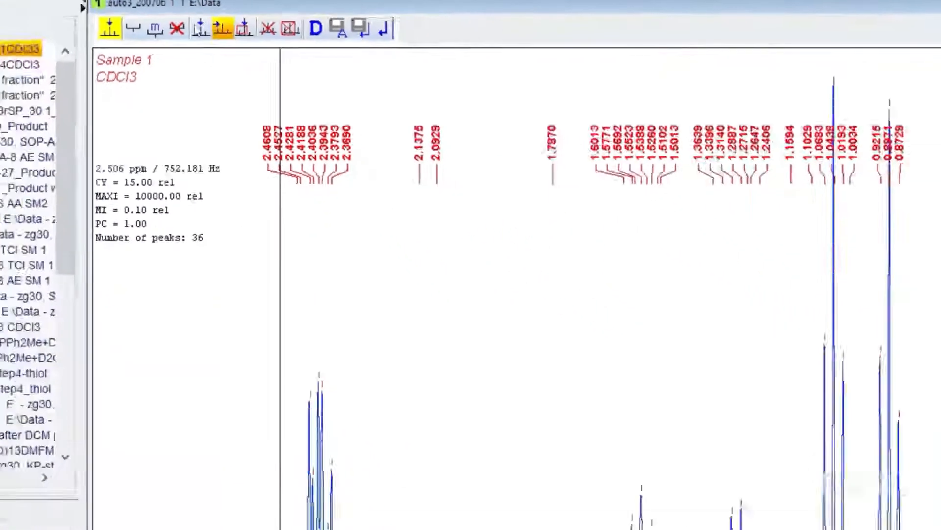
{"action": "left_click", "coordinate": [177, 28]}
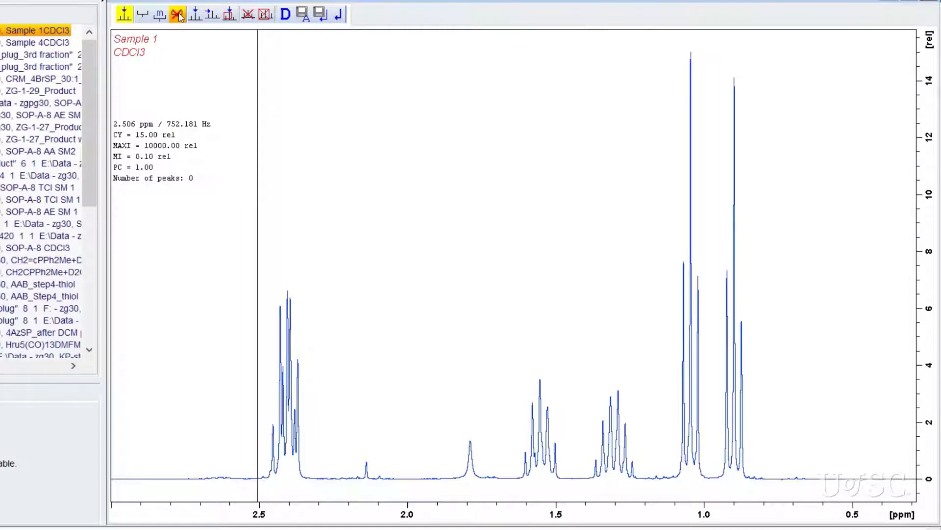
- Define three peak picking regions: around the 2.4 ppm multiplet, from about 1.8 to 1.1 ppm, and around the 1.04 and 0.90 ppm triplets
{"action": "left_click", "coordinate": [144, 16]}
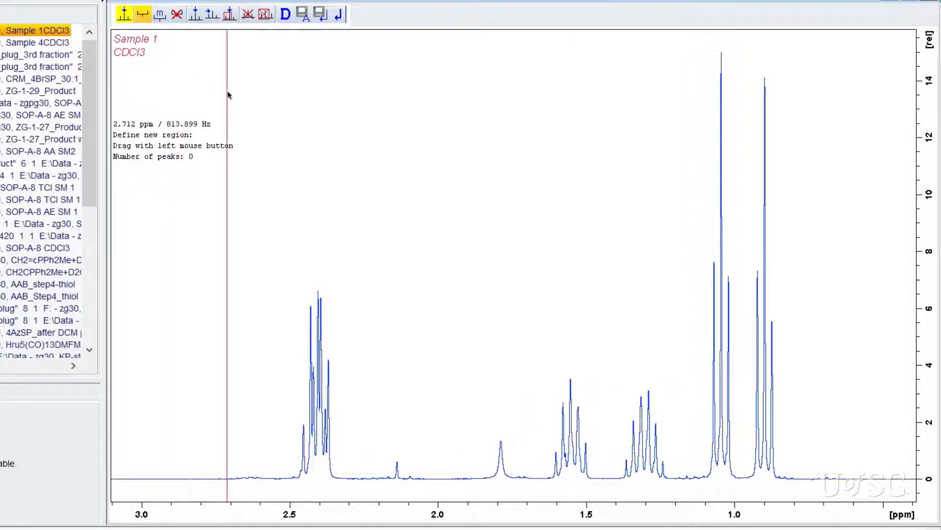
{"action": "left_click_drag", "start_coordinate": [228, 94], "coordinate": [354, 462]}
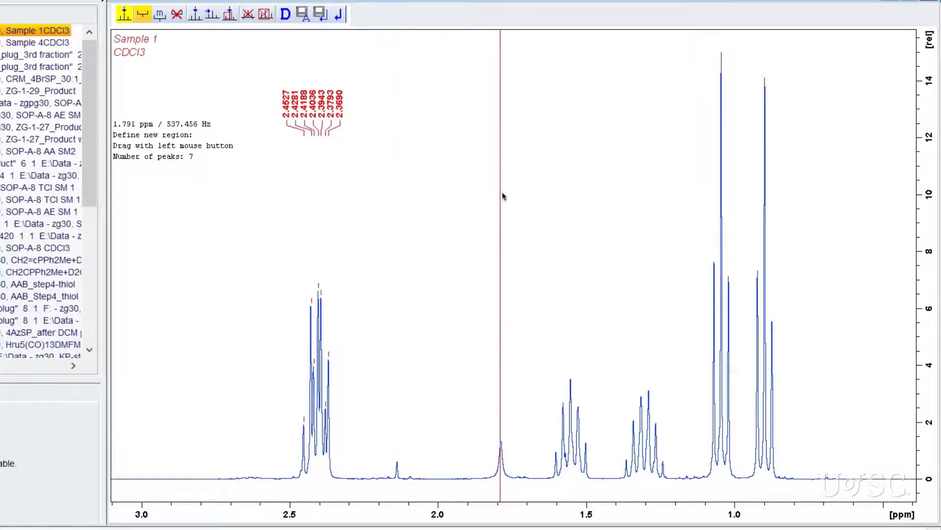
{"action": "left_click_drag", "start_coordinate": [507, 182], "coordinate": [699, 500]}
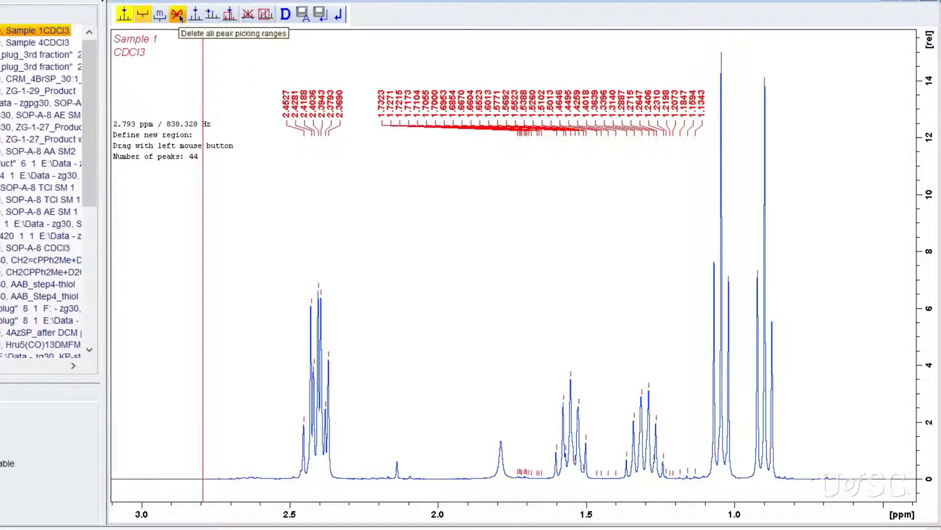
{"action": "left_click_drag", "start_coordinate": [685, 43], "coordinate": [820, 360]}
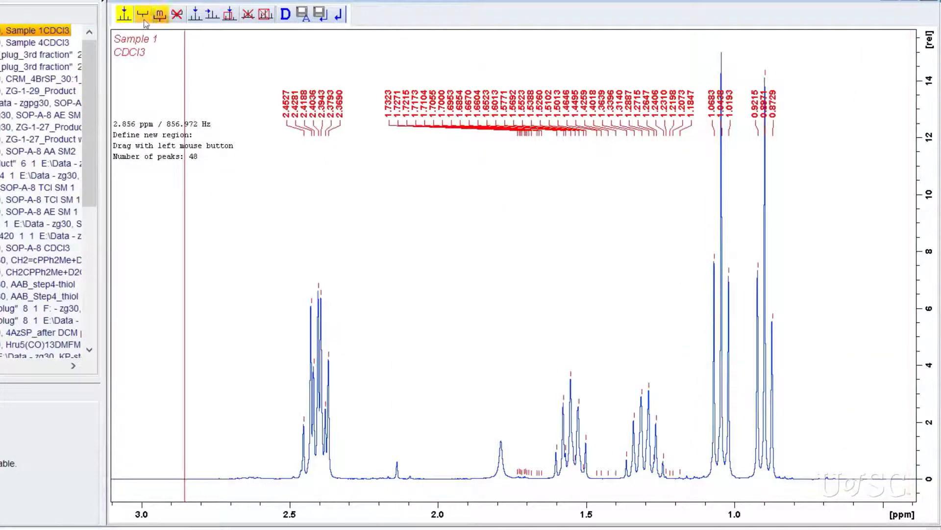
- Delete all picking ranges and define one region from about 2.8 to 0.7 ppm with a minimum intensity of about 1.25
{"action": "left_click", "coordinate": [177, 16]}
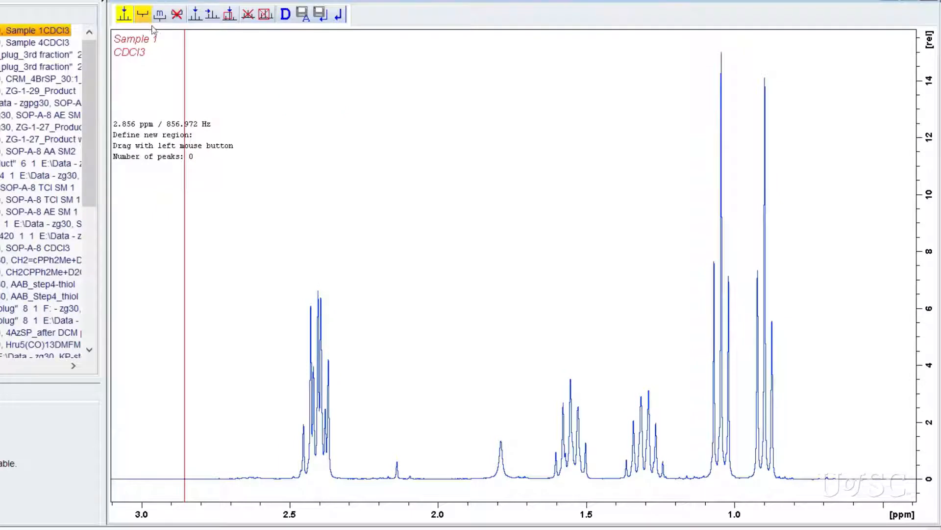
{"action": "left_click_drag", "start_coordinate": [211, 40], "coordinate": [830, 446]}
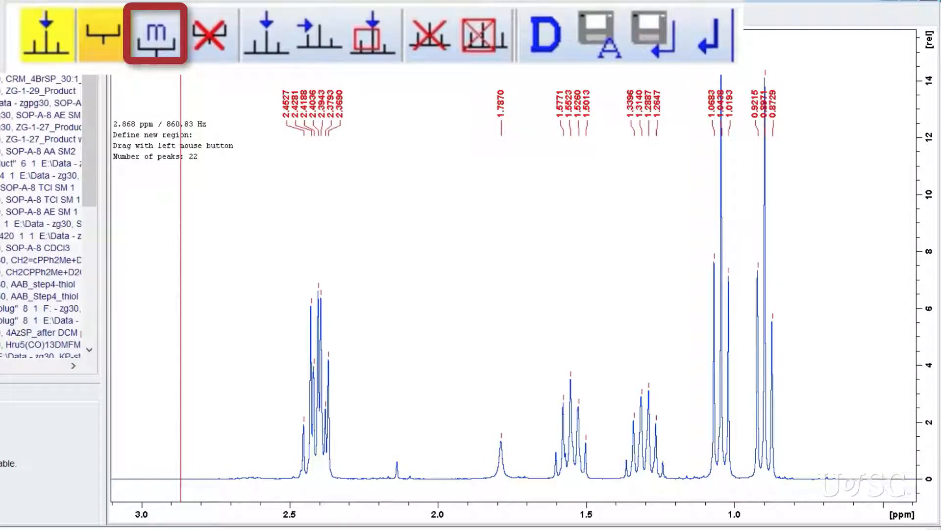
- Modify the picking region from about 2.8 to 0.7 ppm, lowering its minimum intensity to about 0.72
{"action": "left_click", "coordinate": [156, 22]}
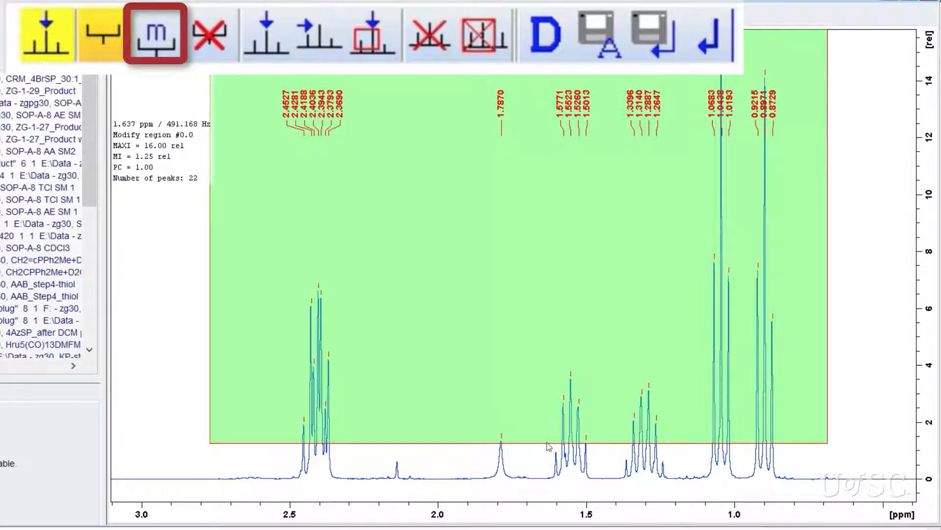
{"action": "left_click_drag", "start_coordinate": [547, 443], "coordinate": [549, 458]}
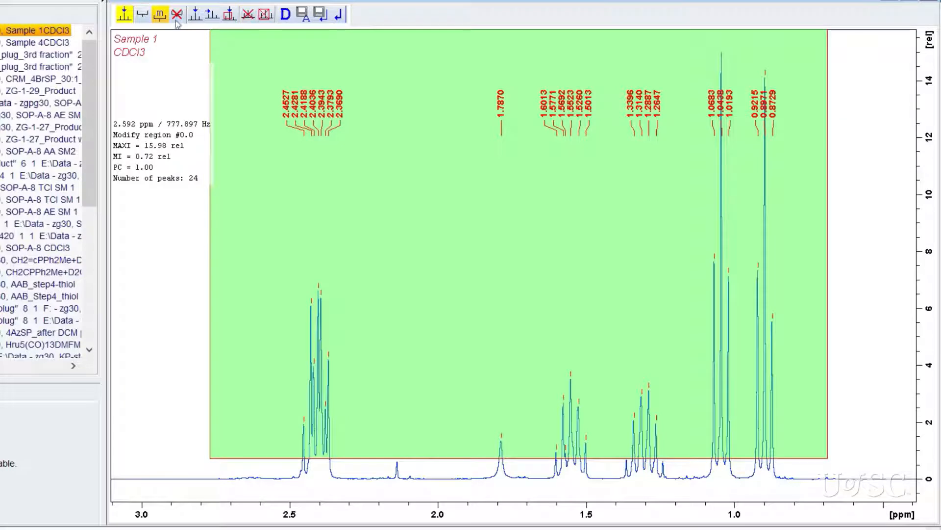
{"action": "left_click", "coordinate": [160, 16]}
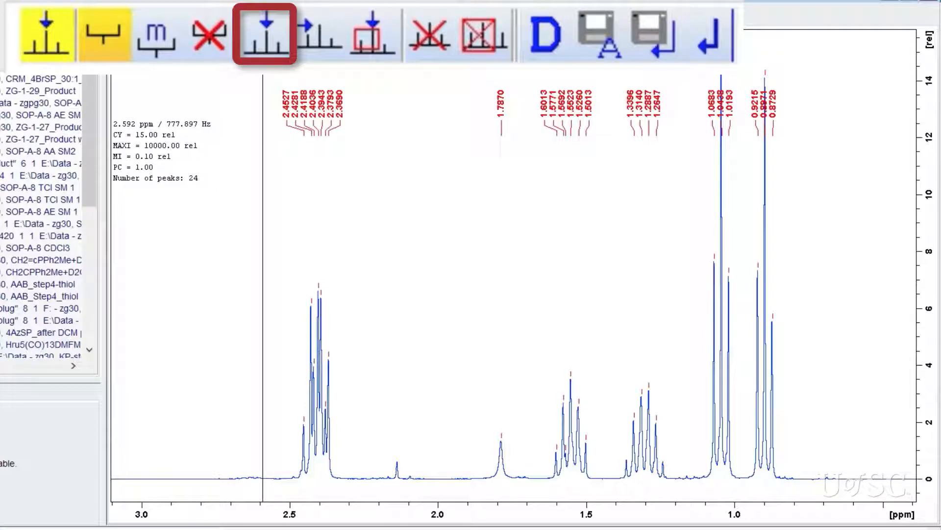
- Define peaks manually at about 2.14 and 2.097 ppm, and save the peak list on leaving peak picking
{"action": "left_click", "coordinate": [195, 14]}
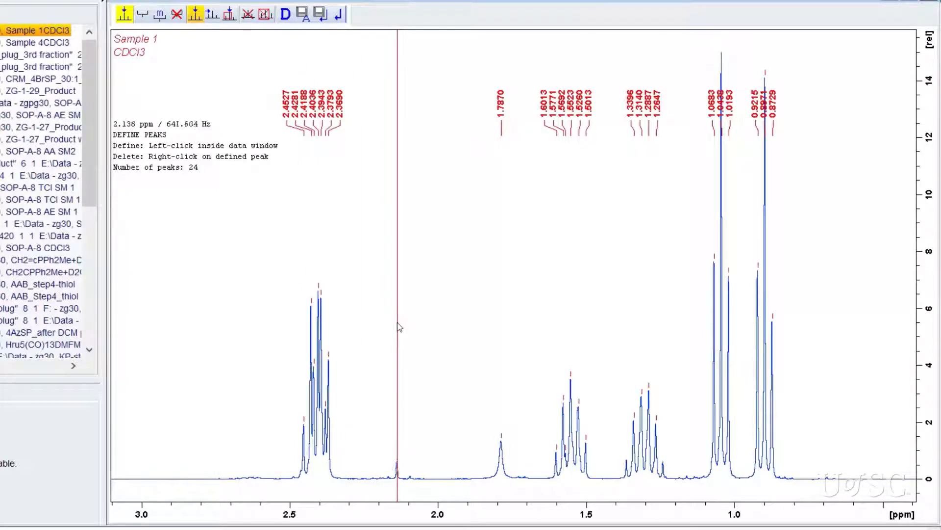
{"action": "left_click", "coordinate": [398, 326]}
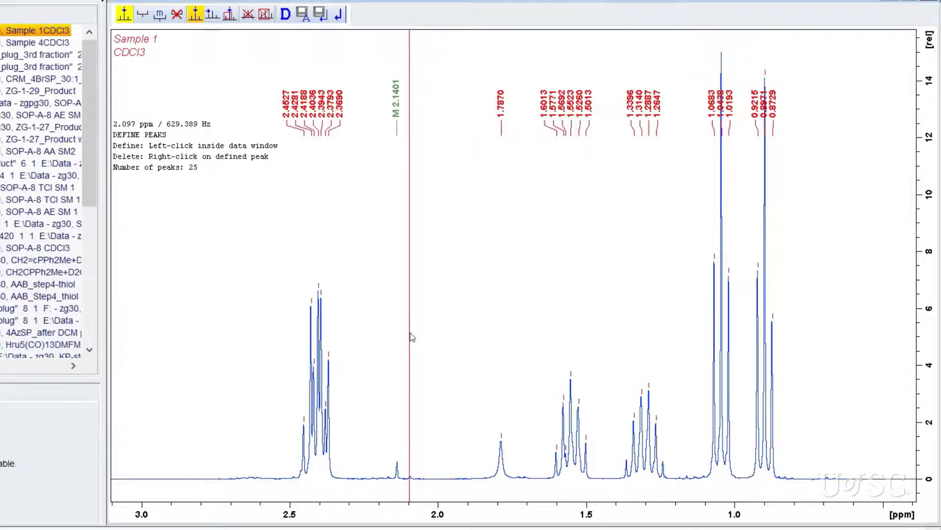
{"action": "left_click", "coordinate": [410, 339]}
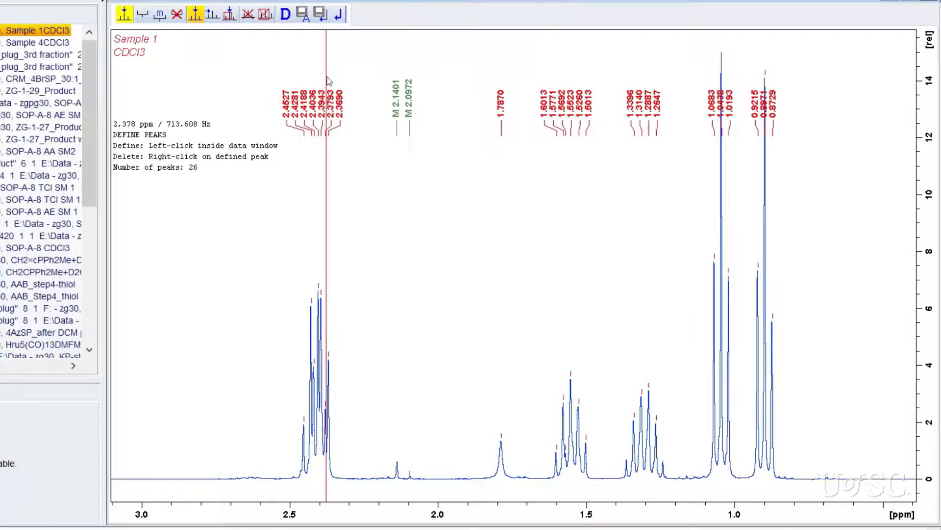
{"action": "left_click", "coordinate": [321, 15]}
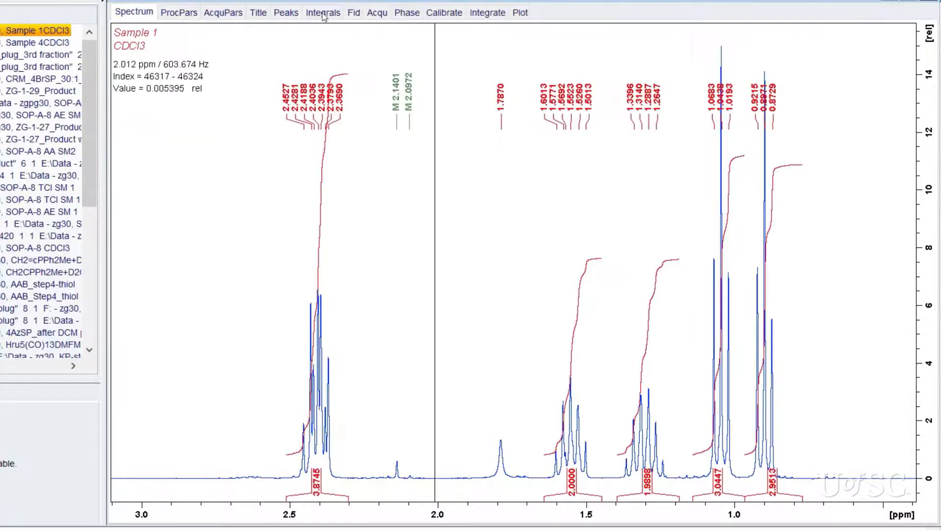
- Review the table of picked peaks, and run the pp_print command from the spectrum view
{"action": "left_click", "coordinate": [286, 13]}
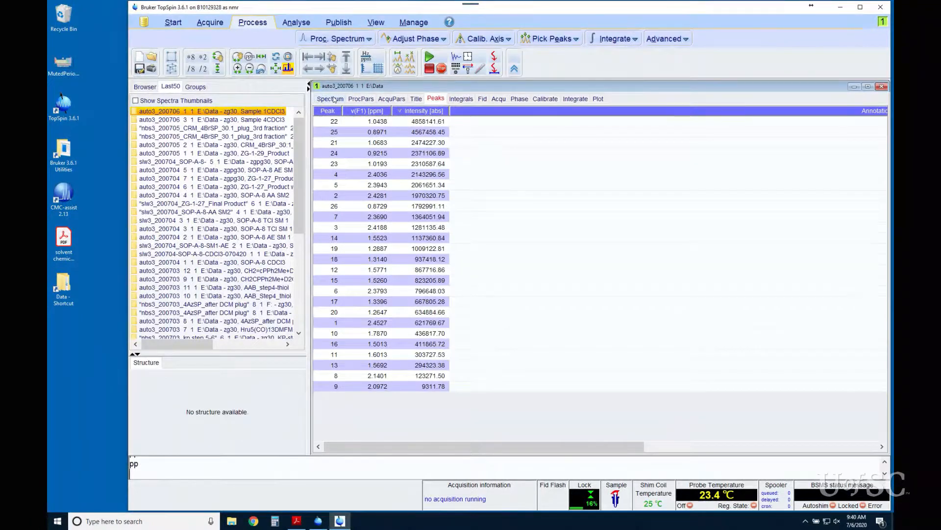
{"action": "left_click", "coordinate": [331, 98]}
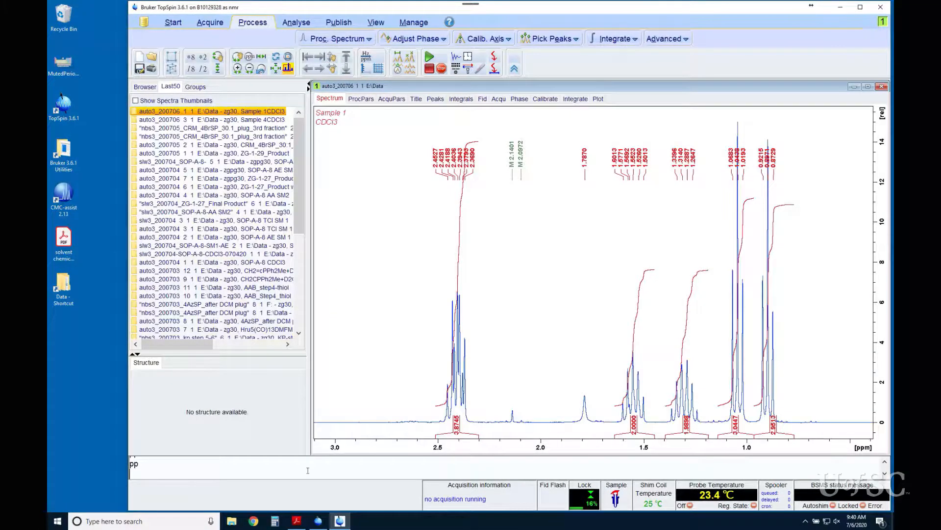
{"action": "type", "text": "pp_print"}
{"action": "key", "text": "Return"}
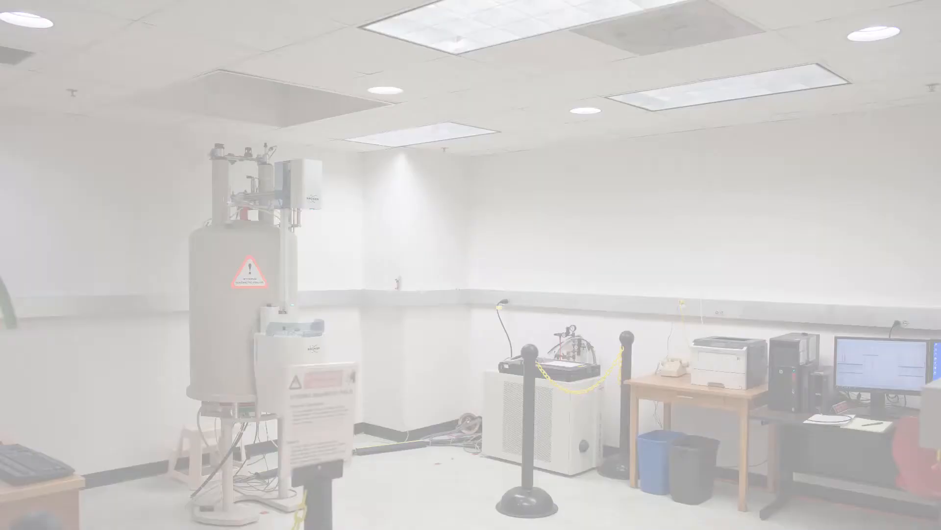